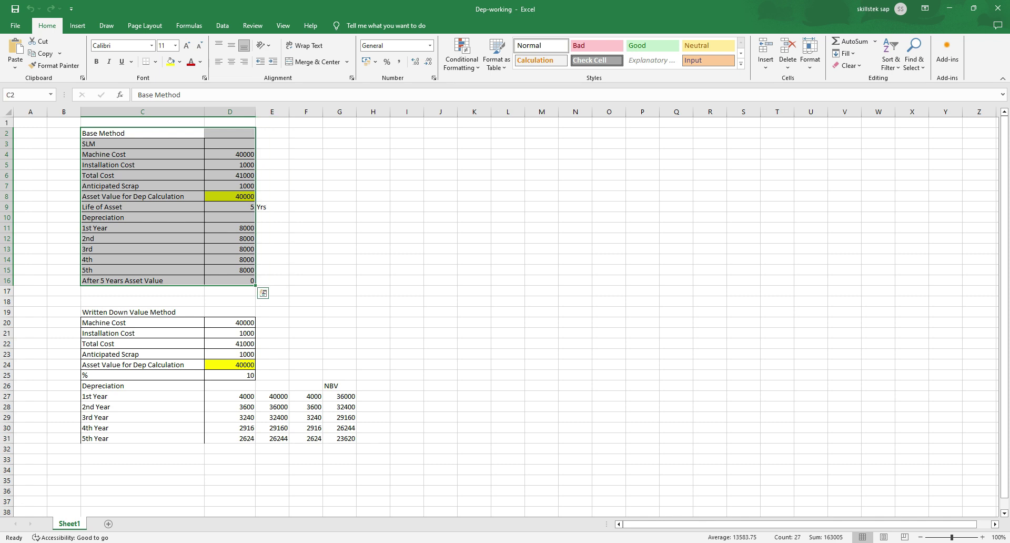
Step: Examine the straight-line (SLM) depreciation table under Base Method, from the SLM heading to the After 5 Years Asset Value row
click(373, 270)
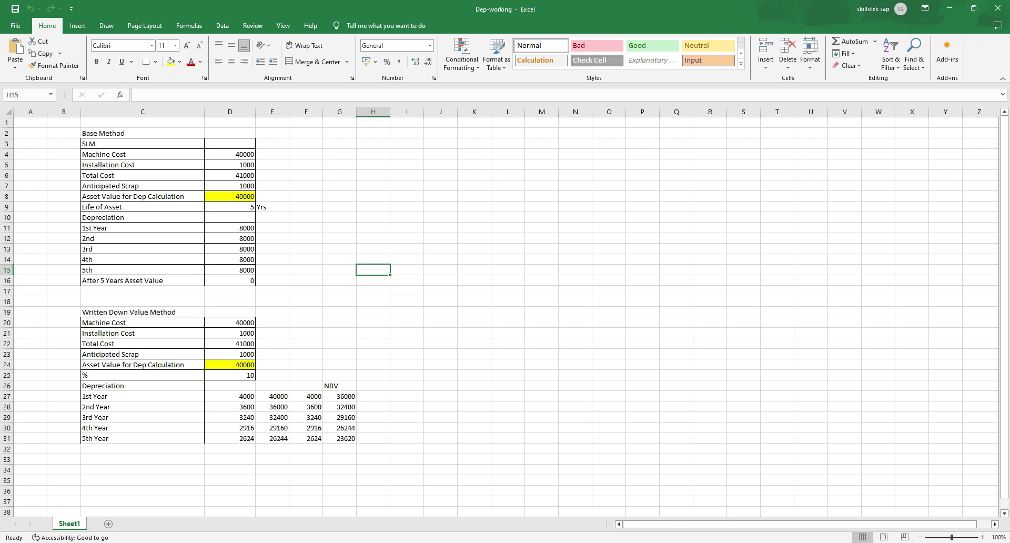
click(229, 291)
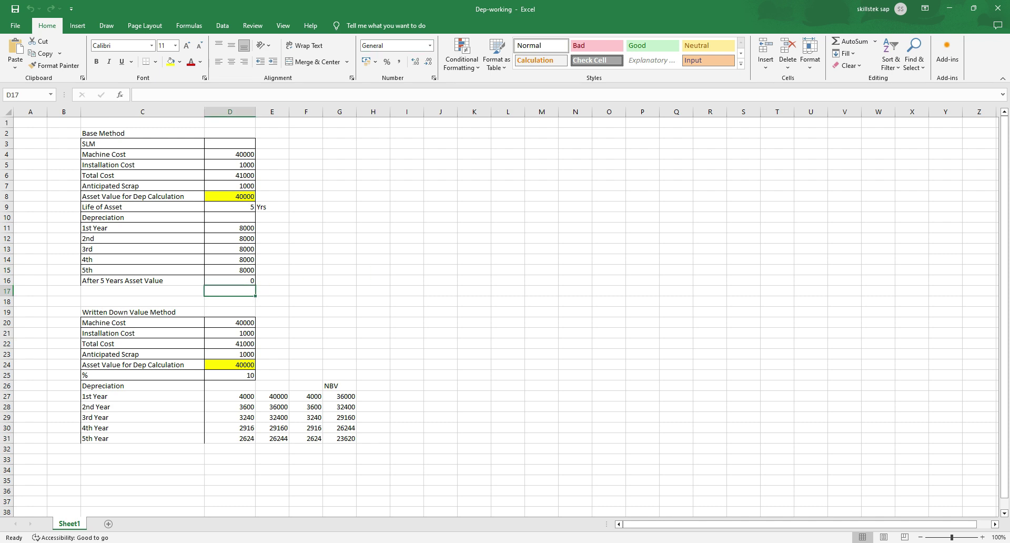
drag(105, 144, 279, 281)
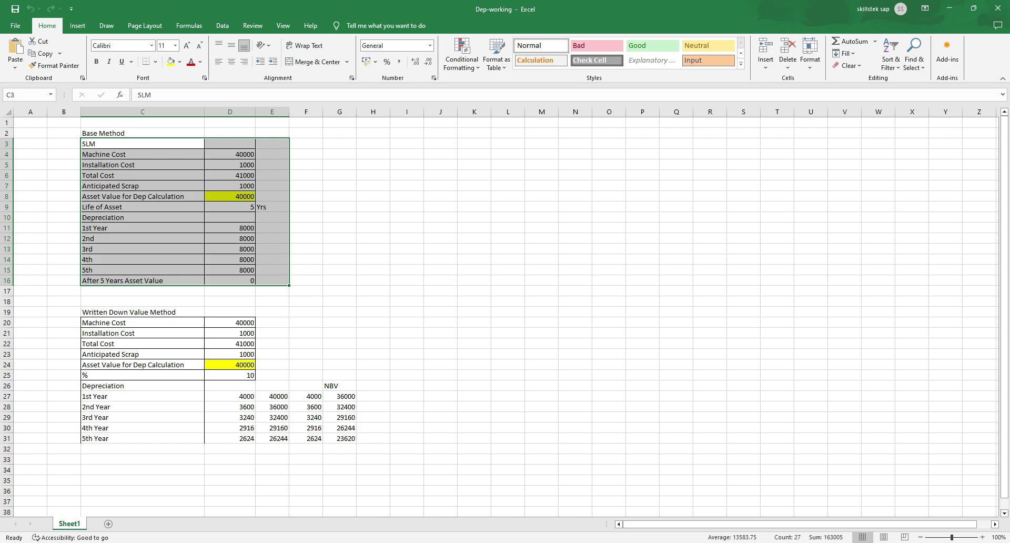
Step: Switch to the PowerPoint problem statement and highlight the words "configuring a Written Down Value (WDV) or"
click(599, 541)
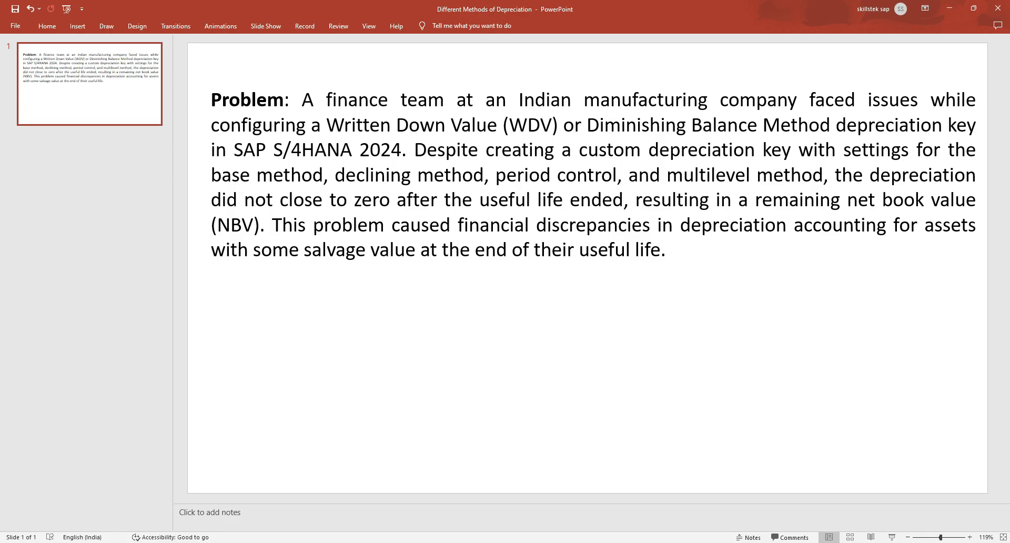
drag(211, 125, 587, 125)
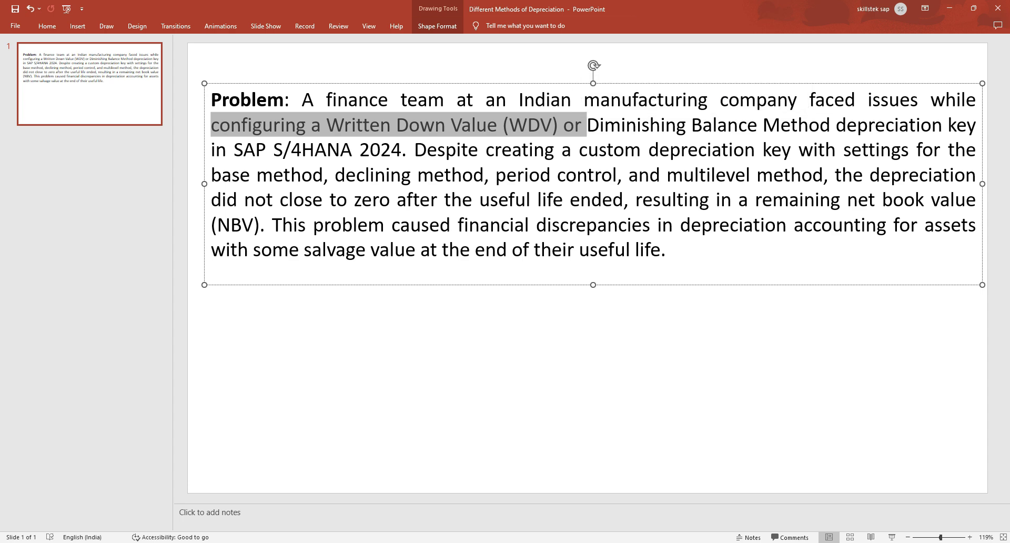
Step: Return to the Excel workbook and examine the Base Method table's yearly depreciation and the asset value used for the calculation
key(alt+Tab)
click(451, 268)
drag(58, 133, 247, 280)
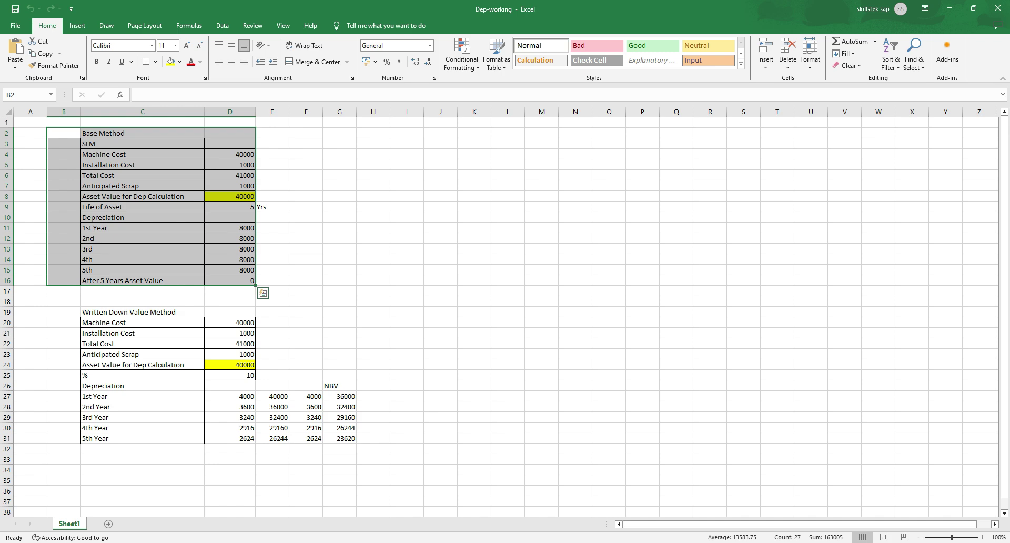
click(339, 259)
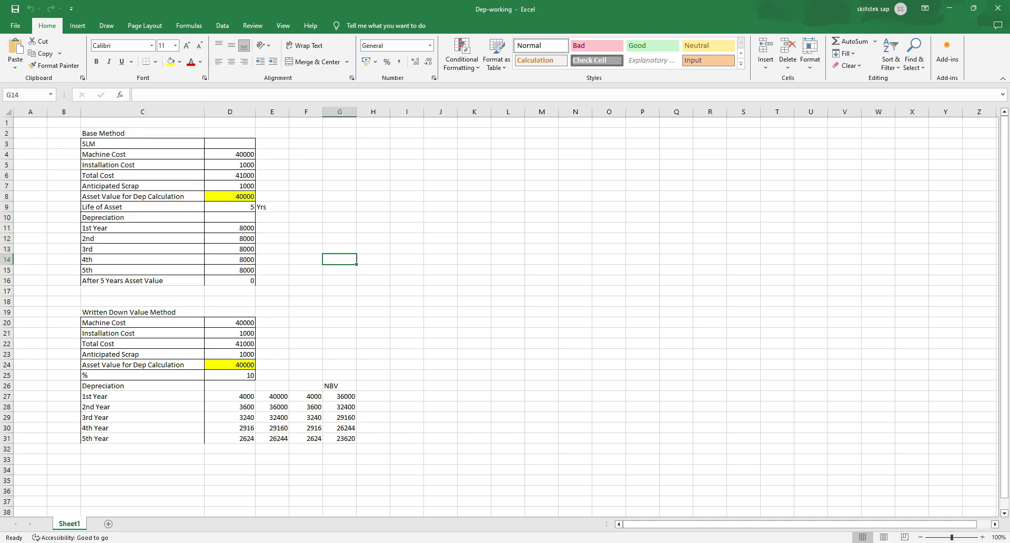
drag(230, 228, 230, 270)
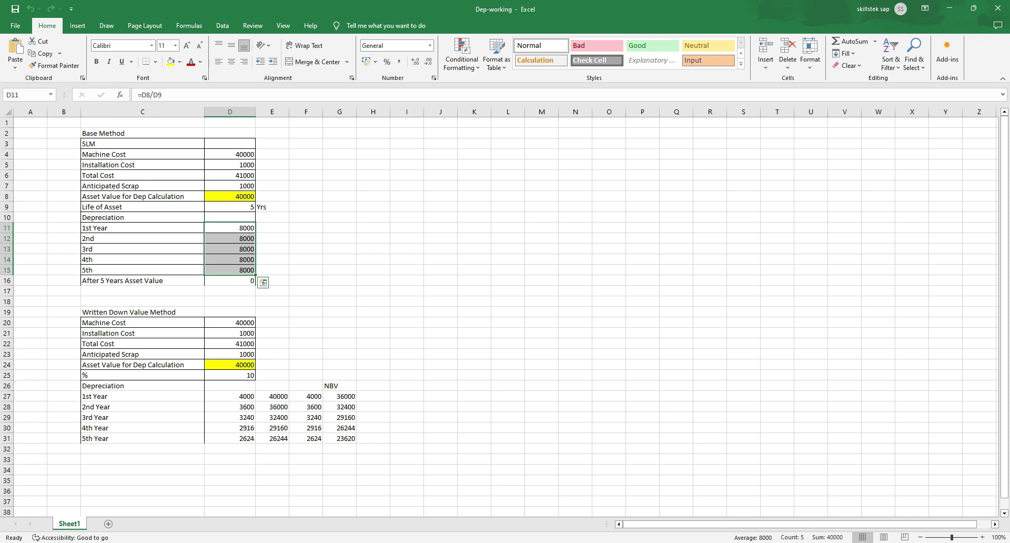
click(230, 196)
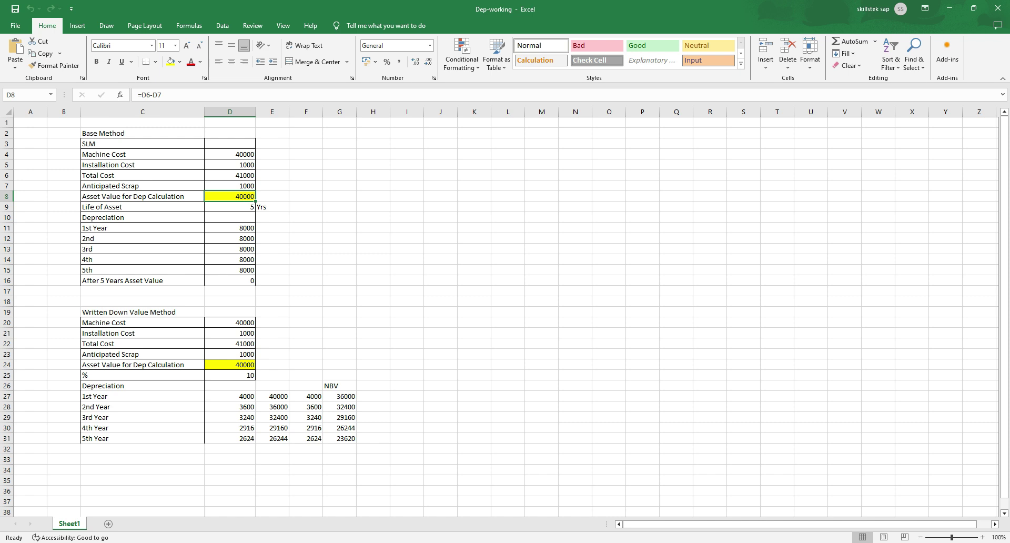
Step: Examine the Written Down Value Method table, following depreciation and net book value from the asset value through the 5th year
click(230, 365)
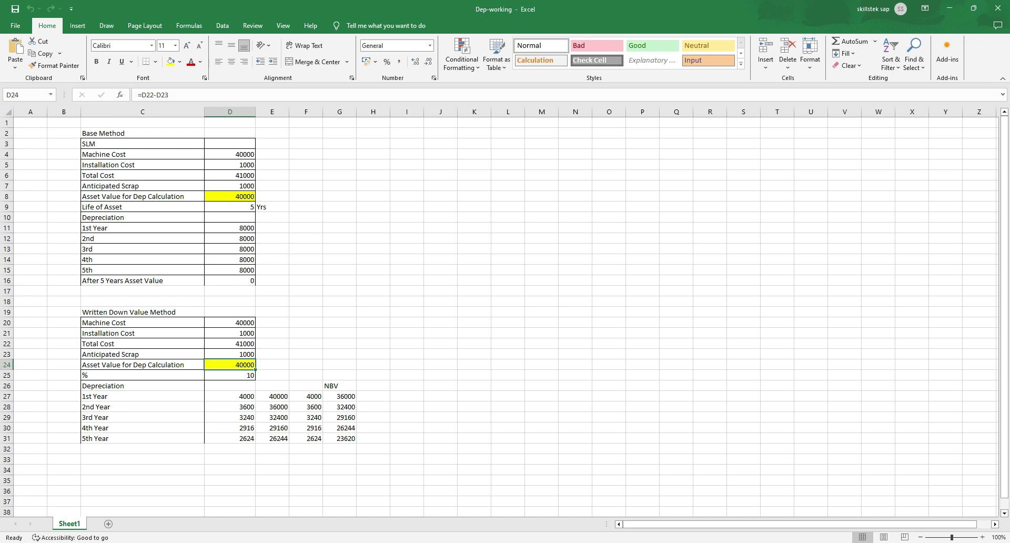
click(230, 397)
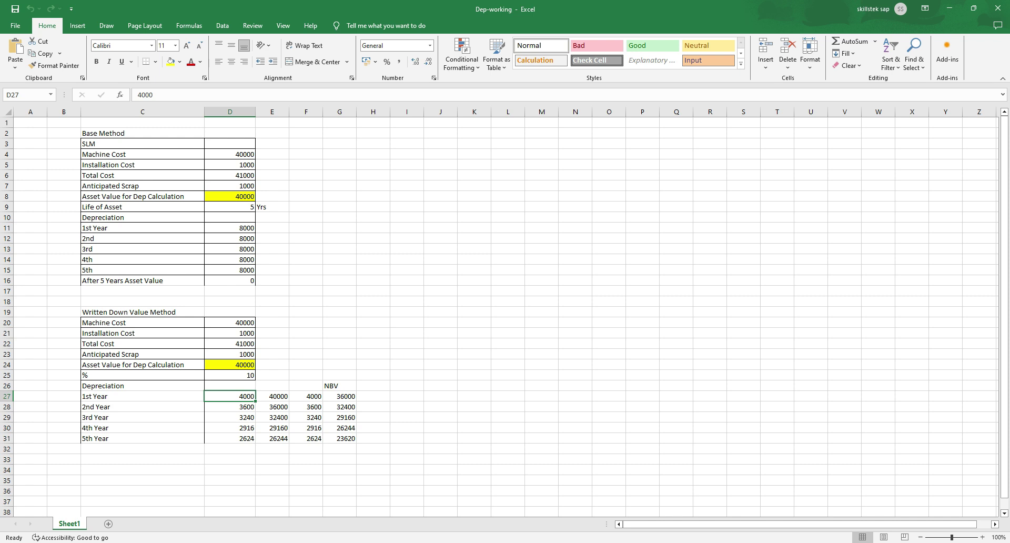
click(339, 396)
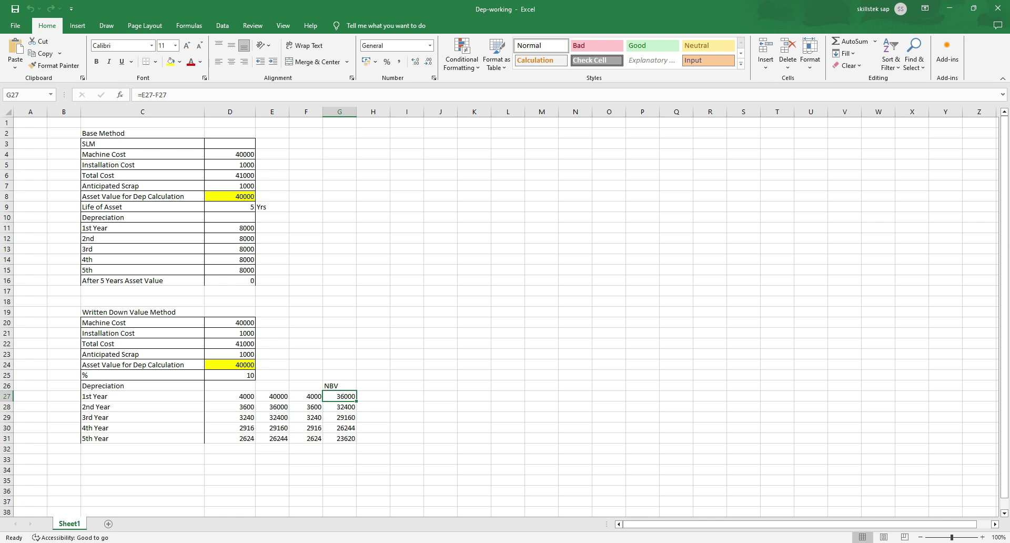
click(272, 407)
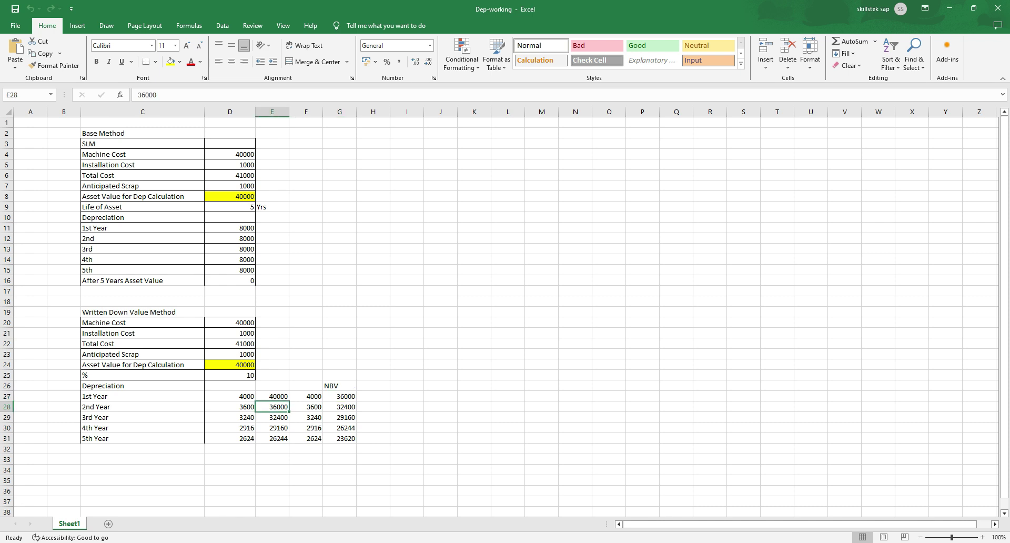
click(340, 397)
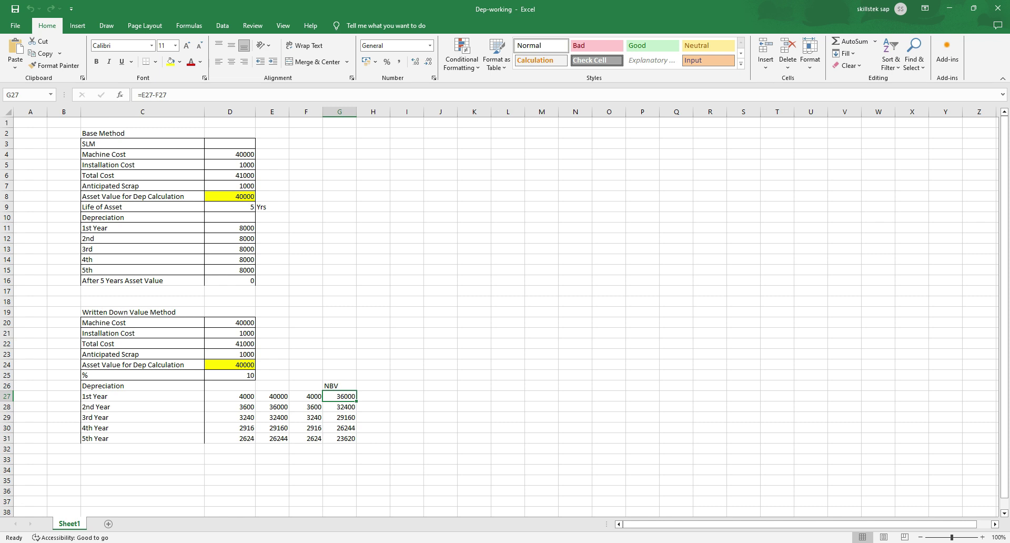
click(272, 407)
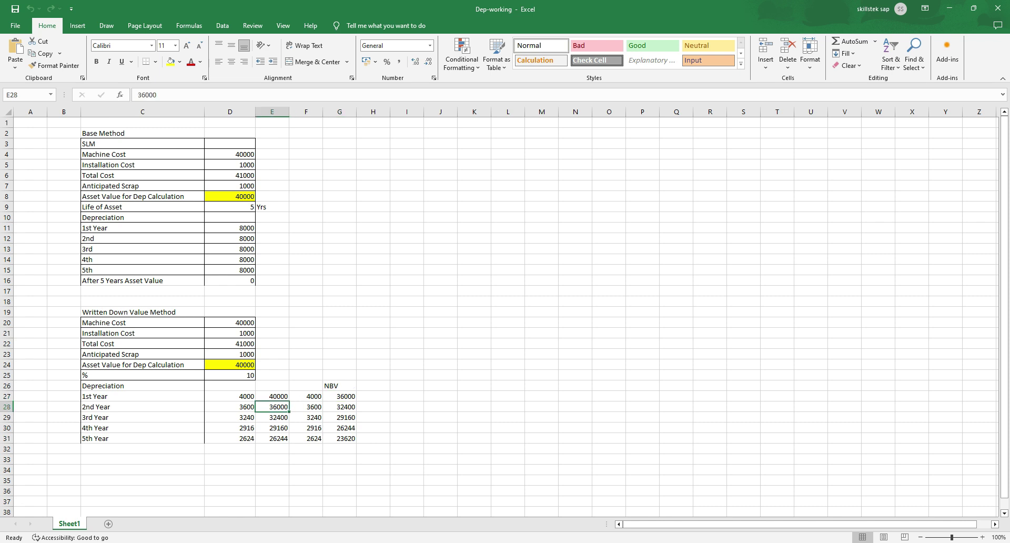
click(306, 407)
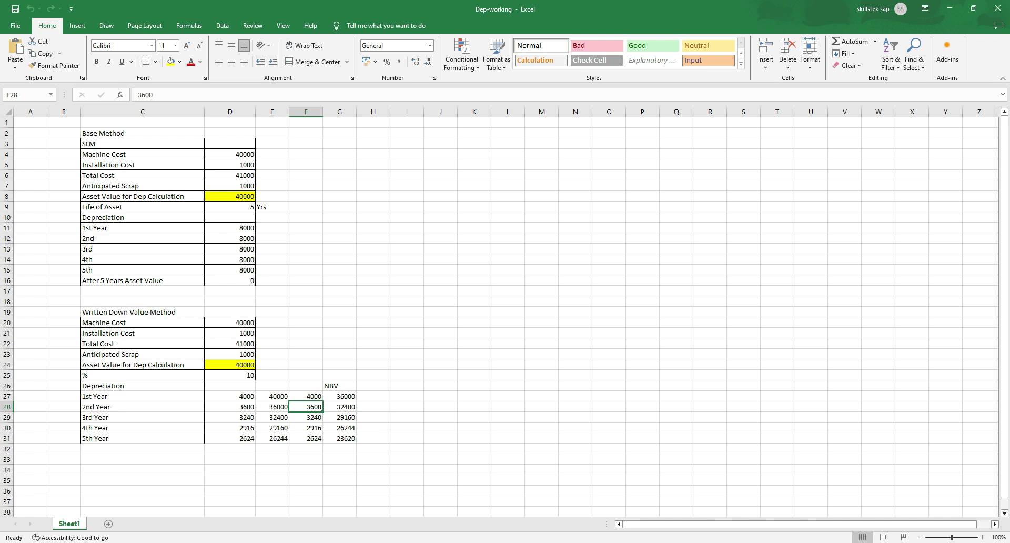
click(340, 406)
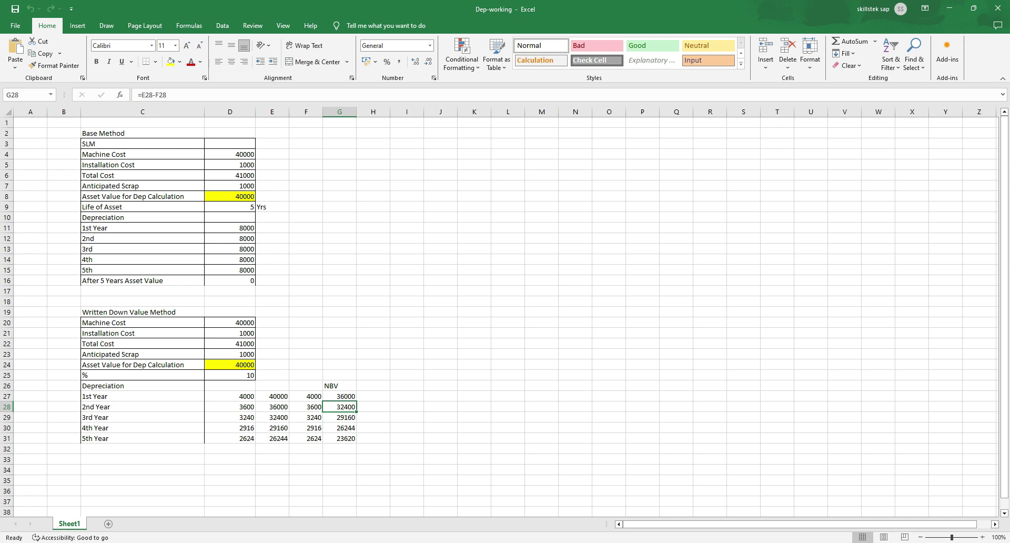
click(306, 418)
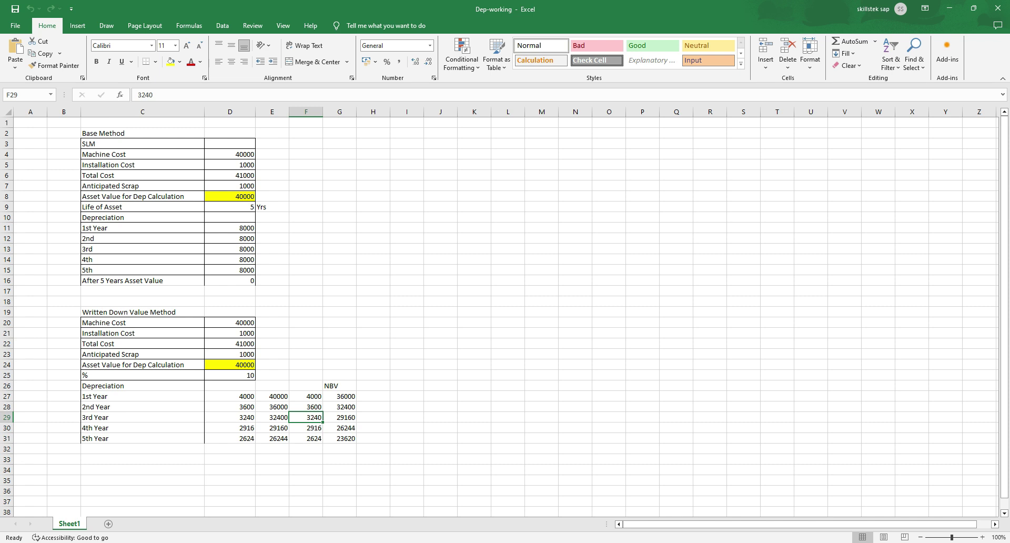
click(142, 438)
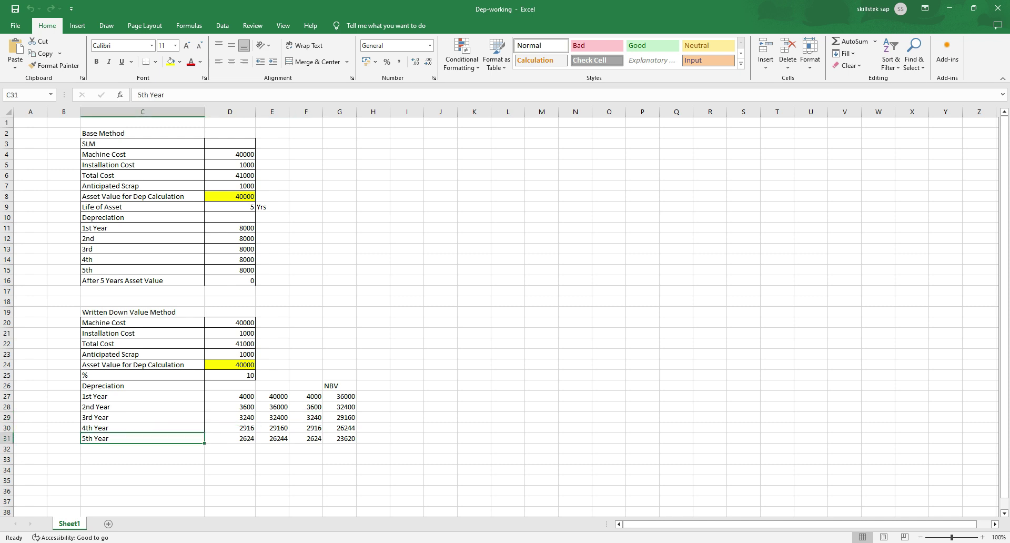
click(339, 438)
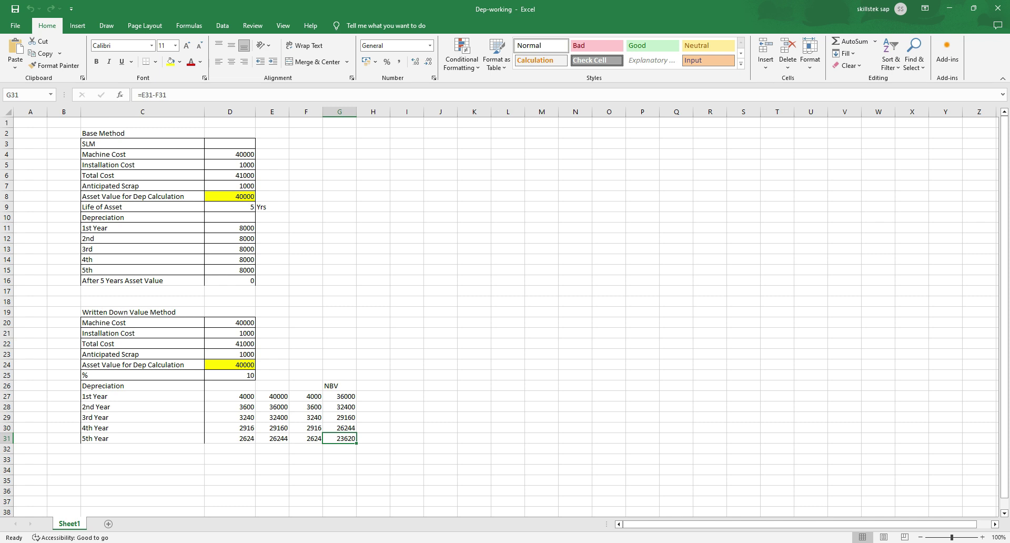
Step: Compare the asset value after five years under the Base Method with the 5th-year NBV under the Written Down Value Method
click(230, 280)
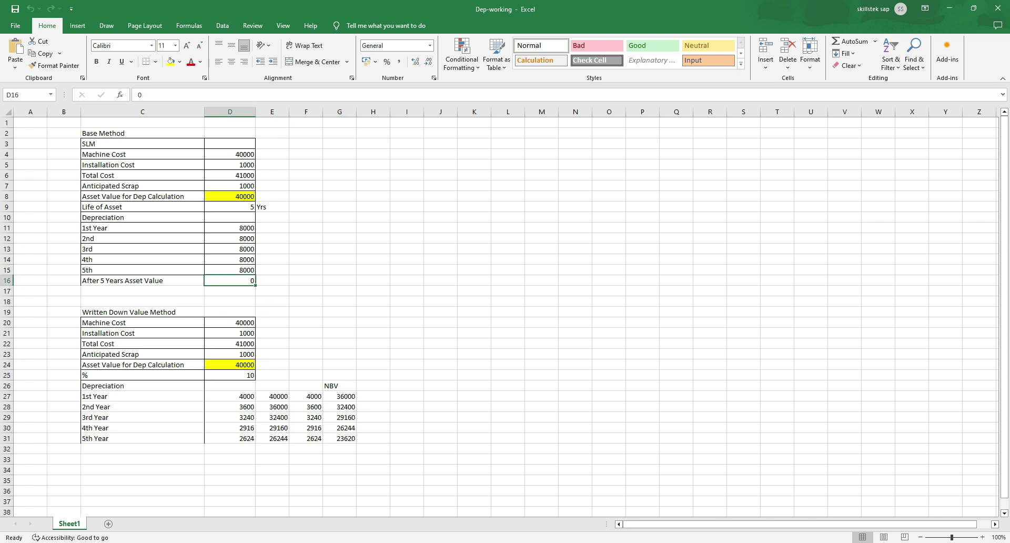
click(339, 438)
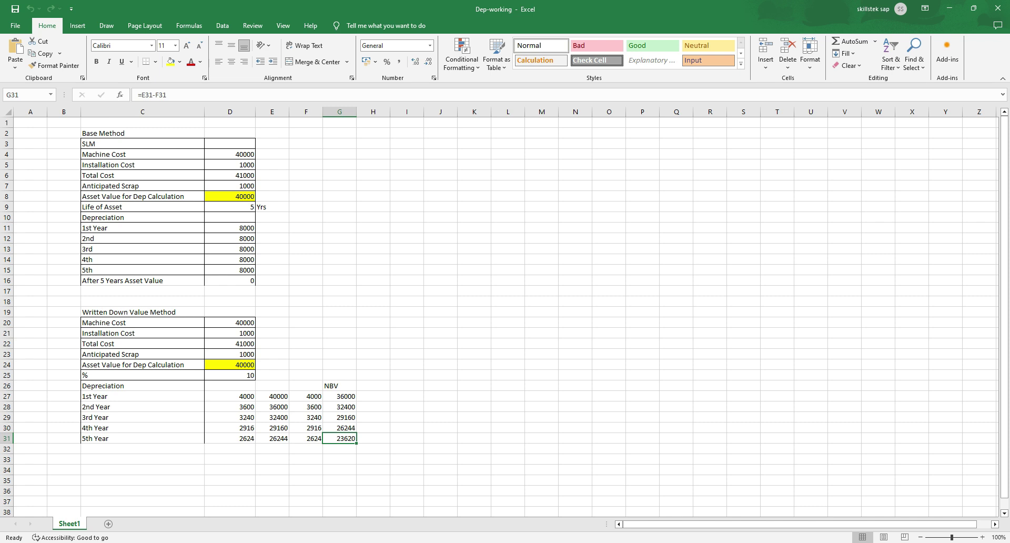
drag(142, 312, 340, 449)
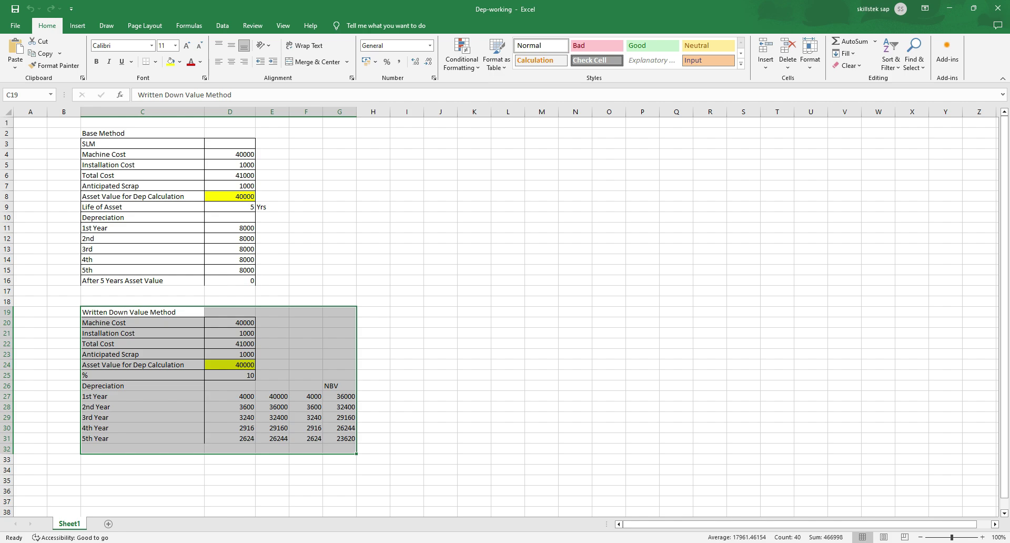
drag(142, 133, 230, 270)
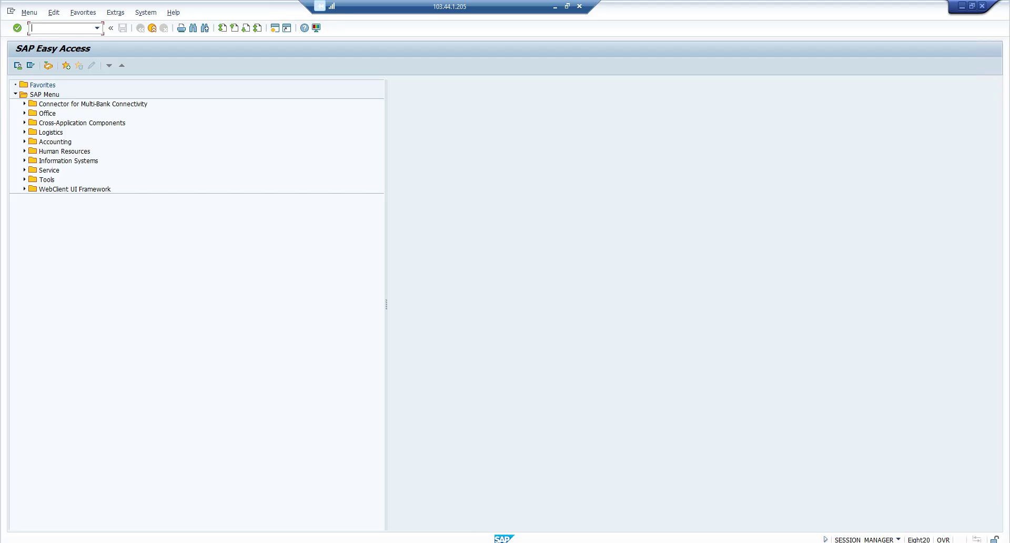
Step: Switch to SAP, run transaction AW01N and display asset 1002 of company code Y200, dismissing the message list
text(aw01n)
key(Return)
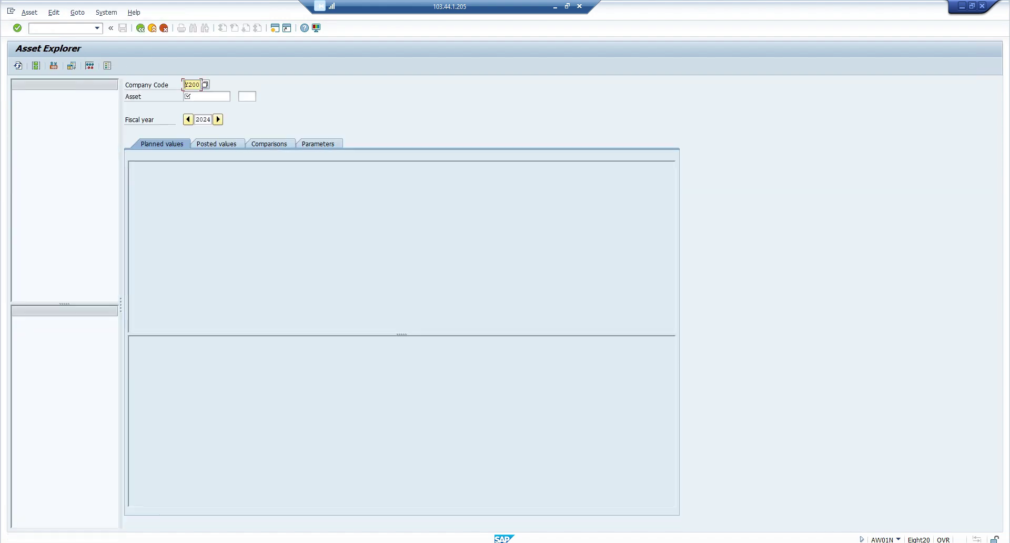
click(207, 97)
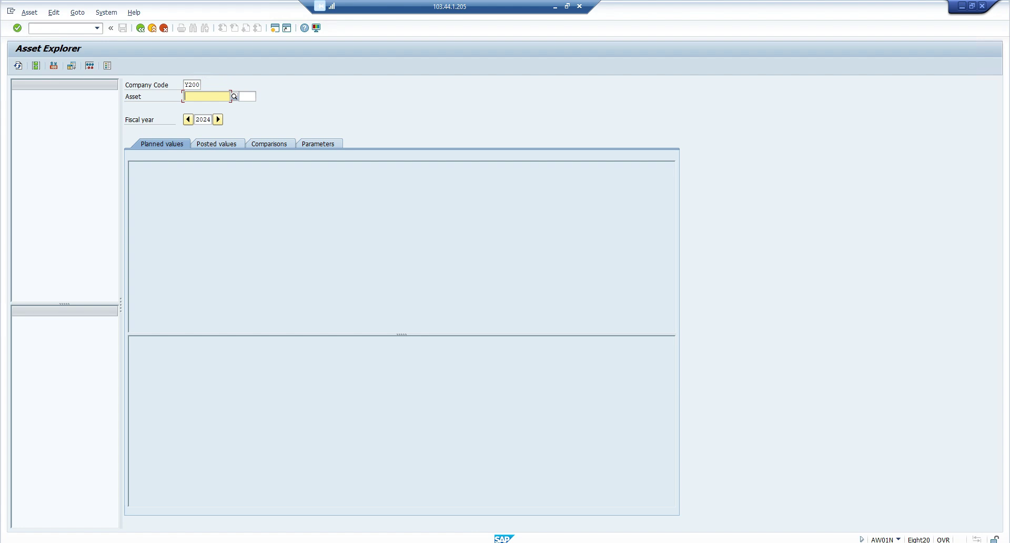
text(1002)
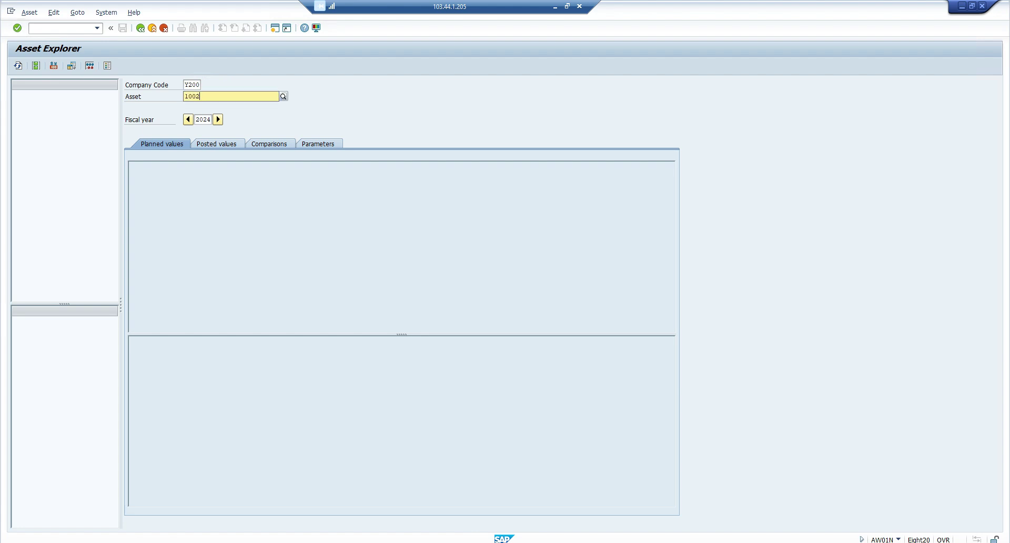
key(Return)
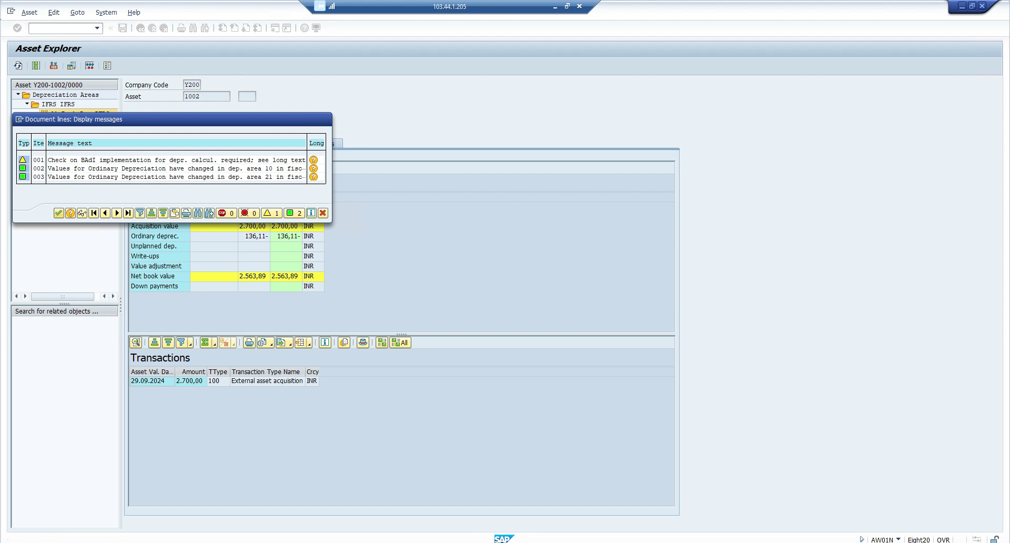
key(Return)
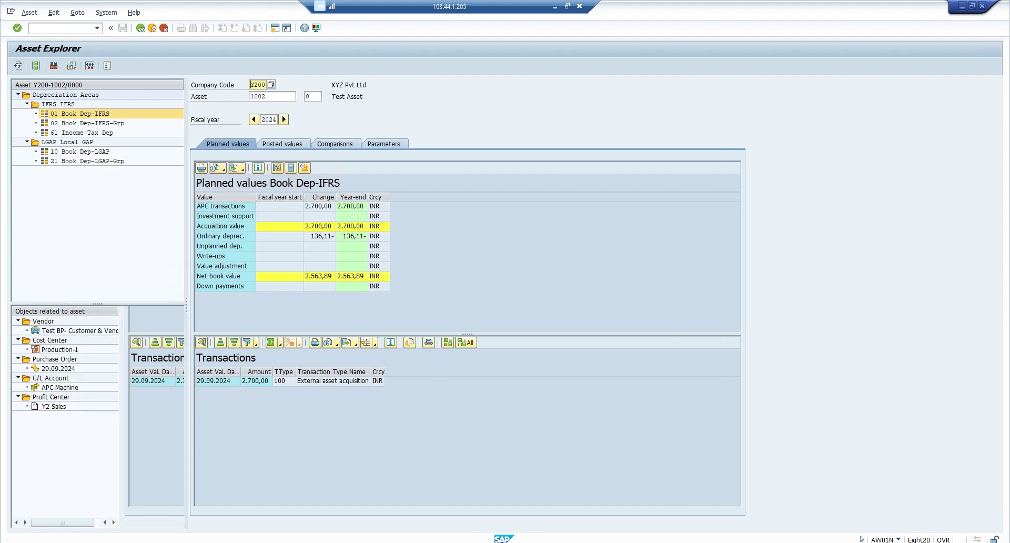
Step: Review asset 1002's depreciation parameters for Book Dep-IFRS and the details of its depreciation key, returning to Asset Explorer
click(291, 84)
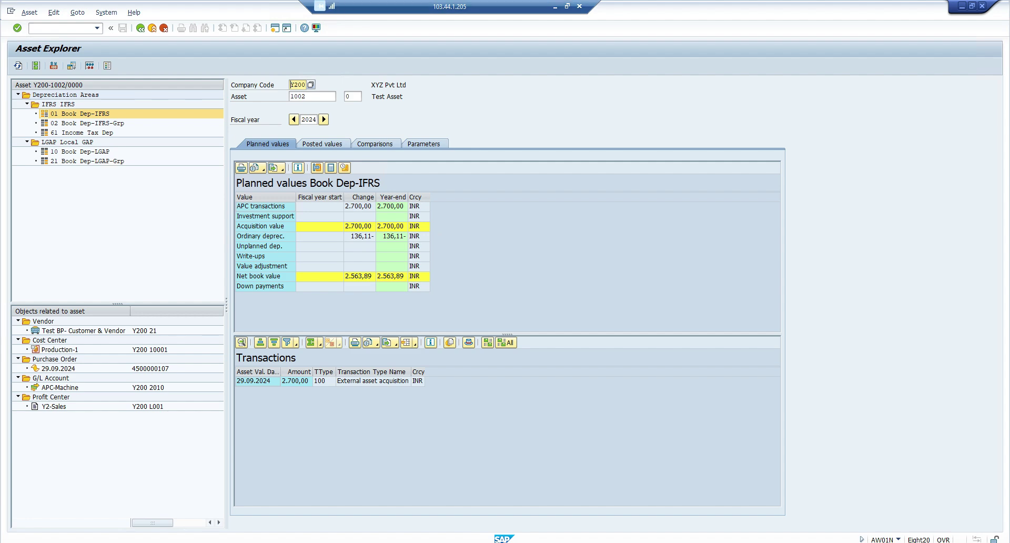
click(423, 144)
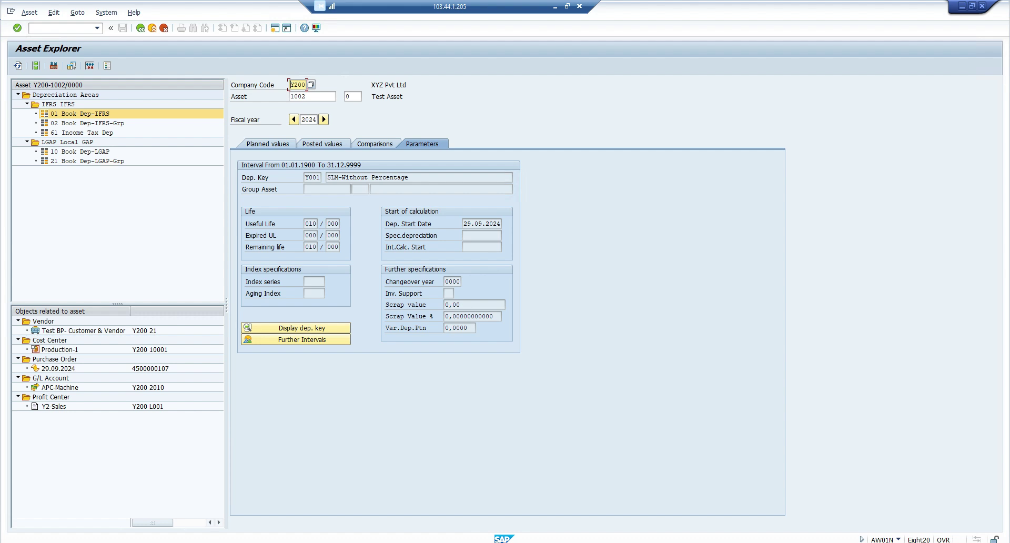
click(302, 328)
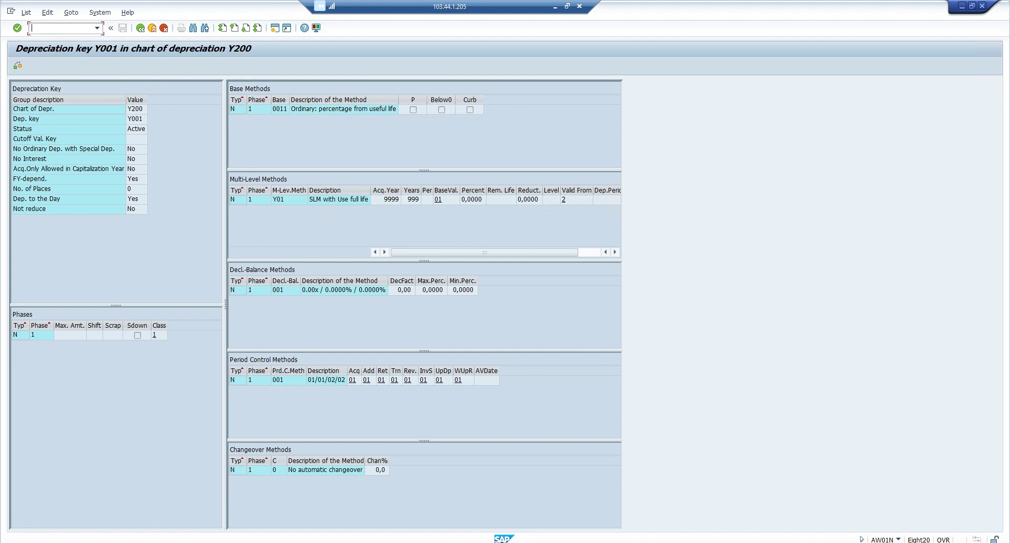
click(141, 28)
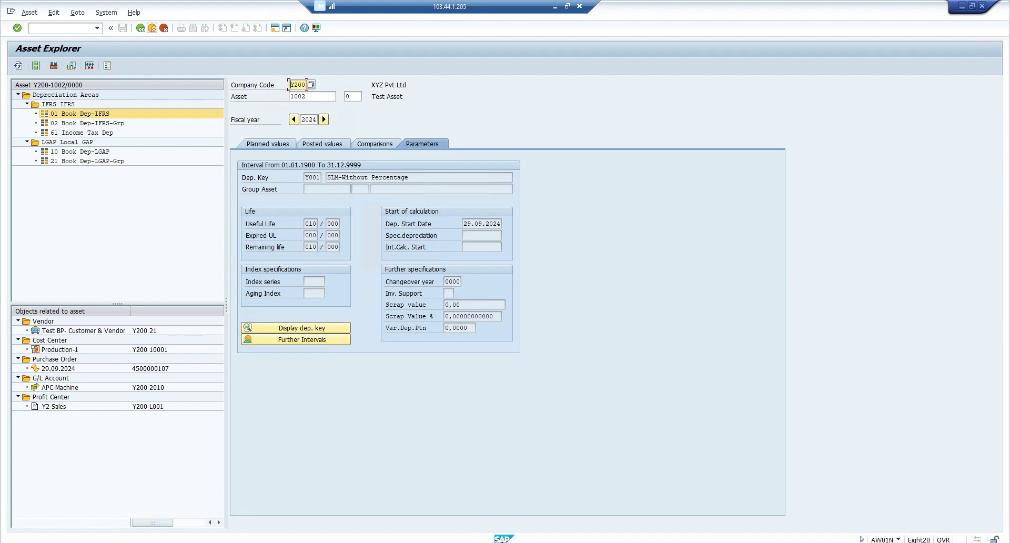
Step: Check the year-by-year comparison of asset 1002's depreciation and net book value, and return to the Excel workbook
click(374, 144)
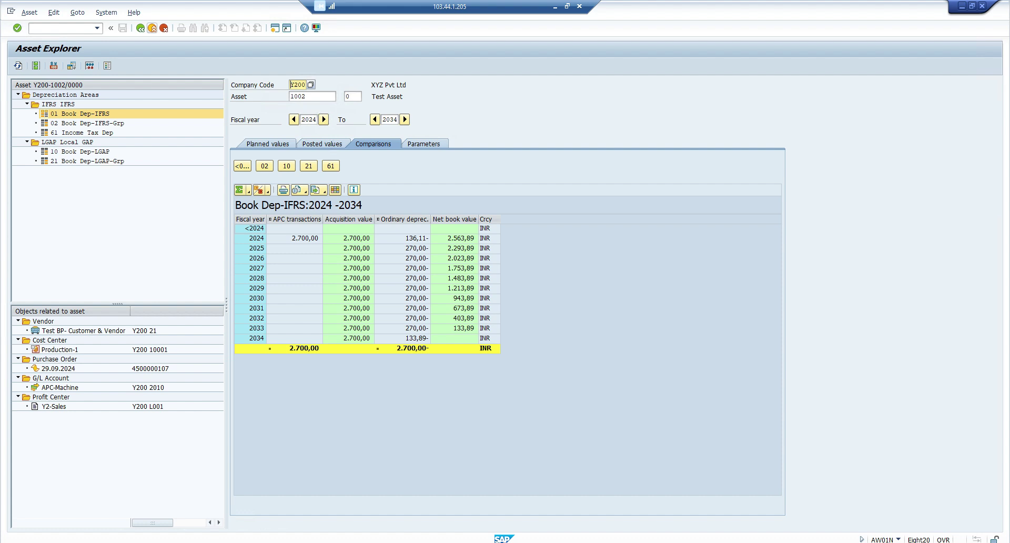
click(555, 6)
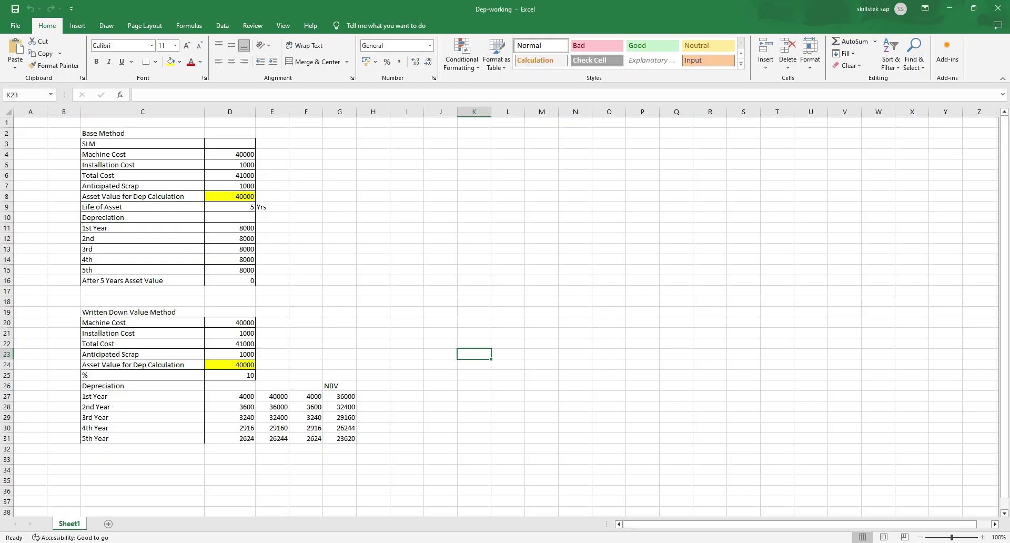
Step: Select the Base Method table from its heading through the 5th-year depreciation, C2:D15, to review the straight-line calculation
click(372, 280)
click(306, 228)
drag(105, 133, 230, 270)
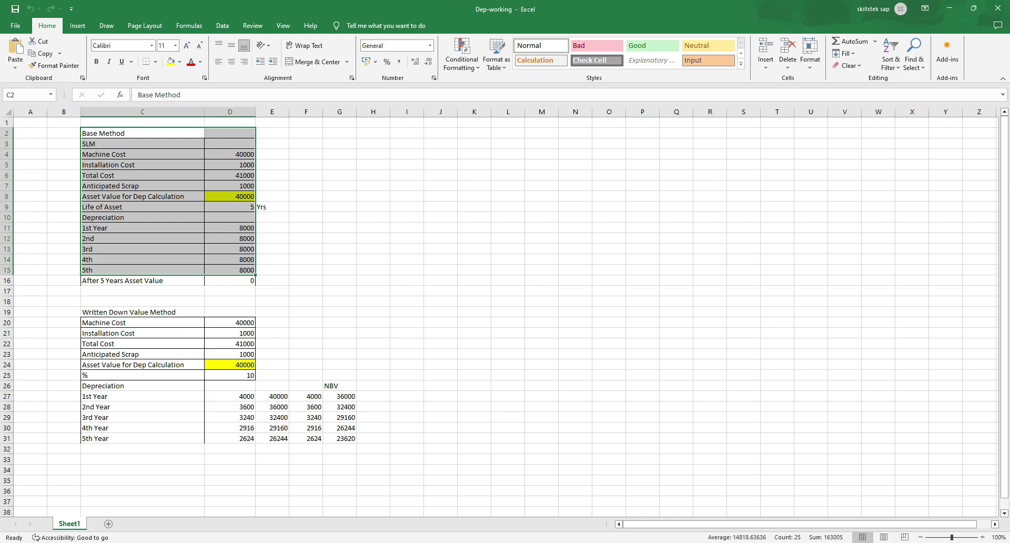
Step: Switch to SAP and review depreciation area 10 Book Dep-LGAP of asset 1002: its parameters, depreciation key details and yearly comparison
key(alt+Tab)
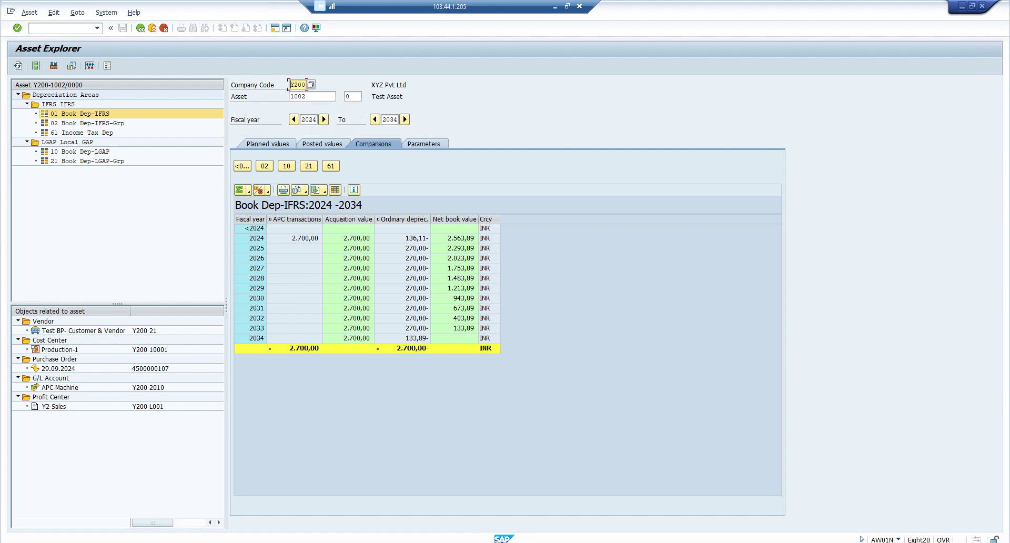
click(79, 151)
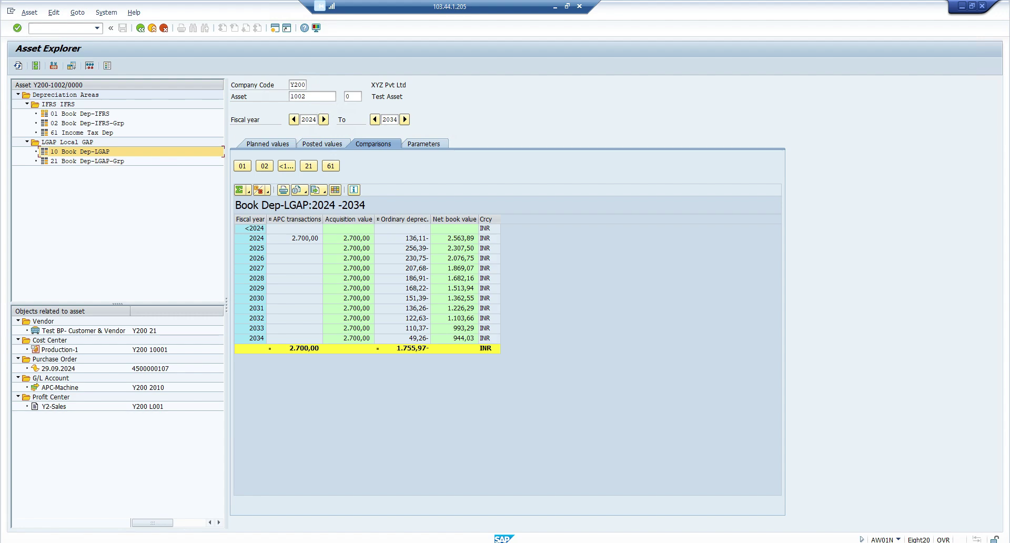
click(423, 144)
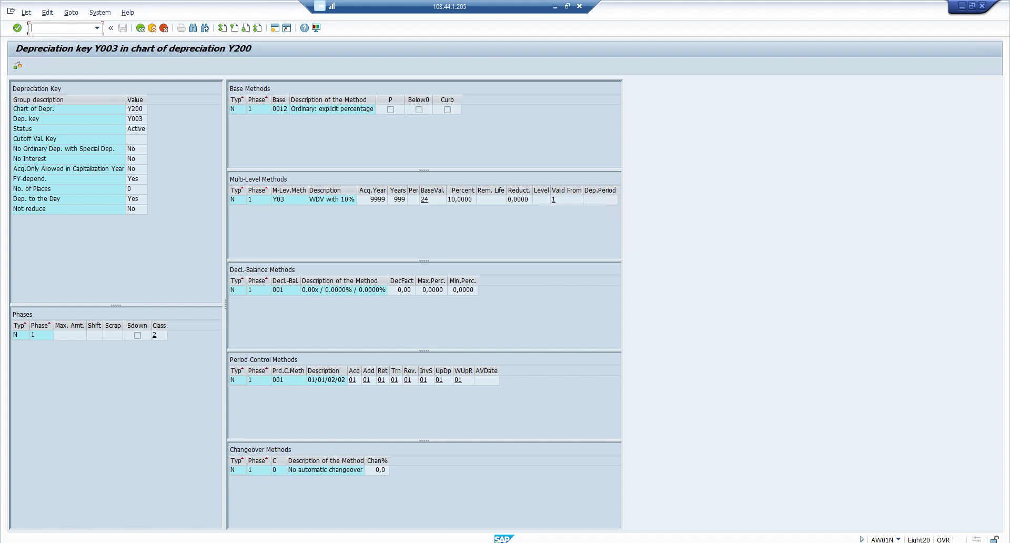
key(F3)
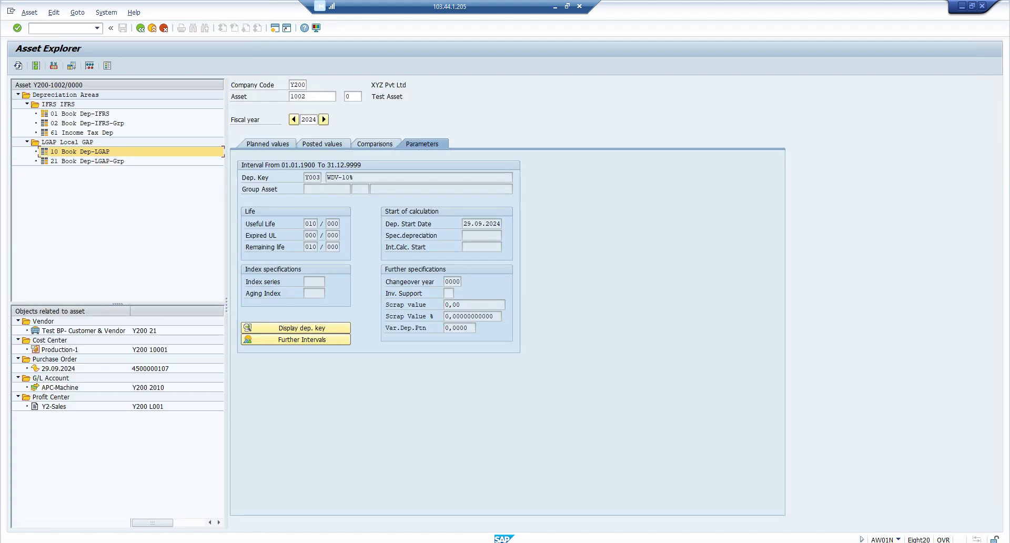
click(375, 144)
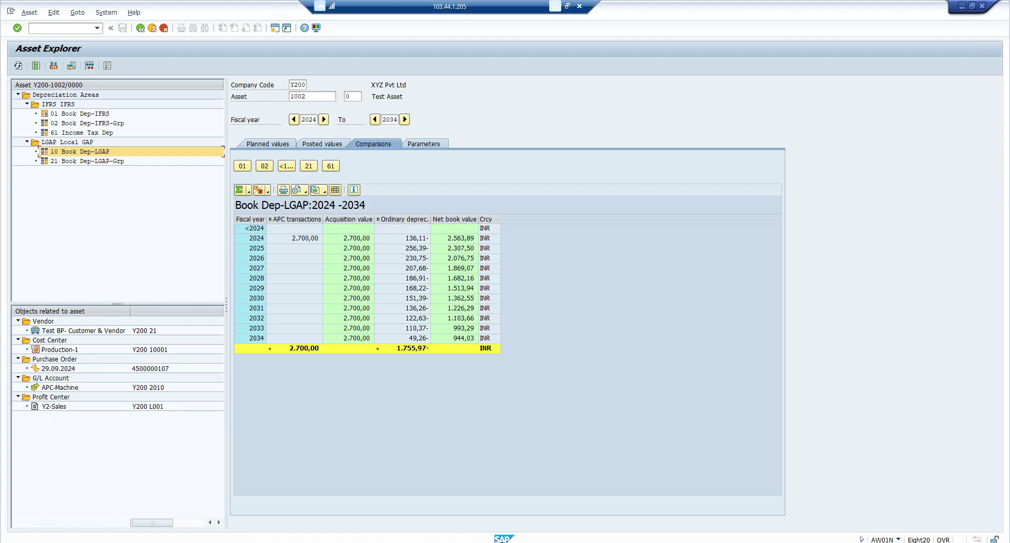
Step: Revisit the WDV problem statement in PowerPoint and return to SAP to display the yearly comparison for 01 Book Dep-IFRS
click(555, 7)
key(alt+Tab)
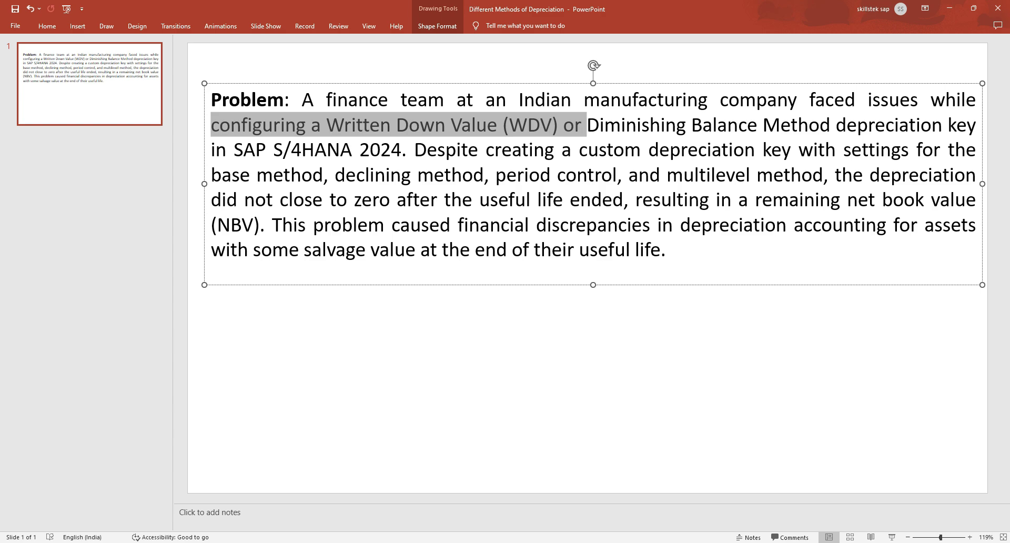
key(alt+Tab)
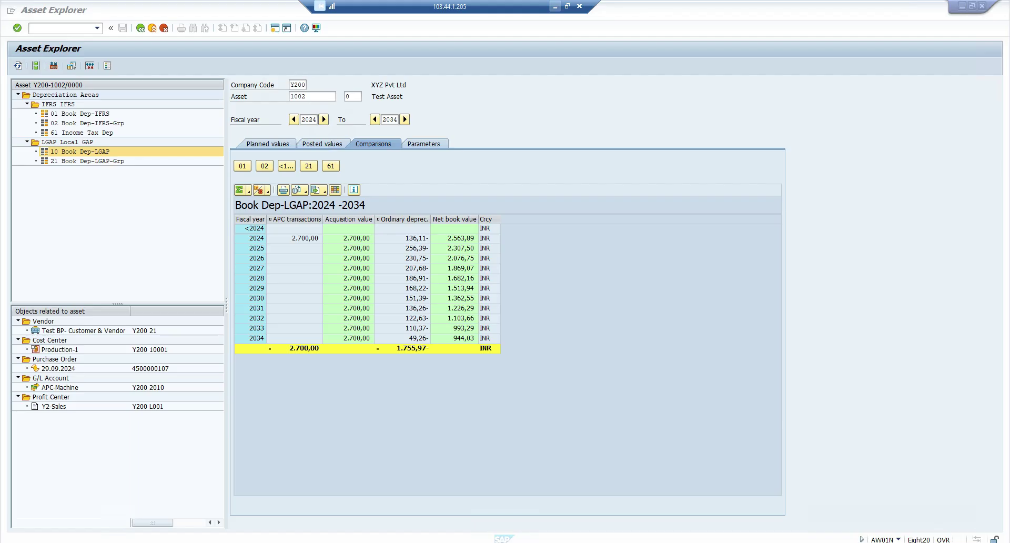
click(79, 113)
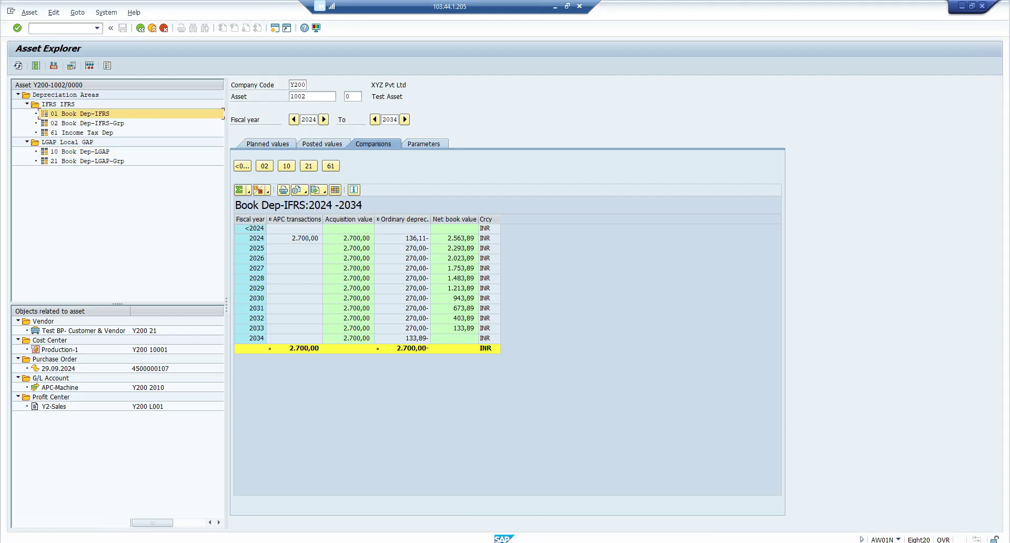